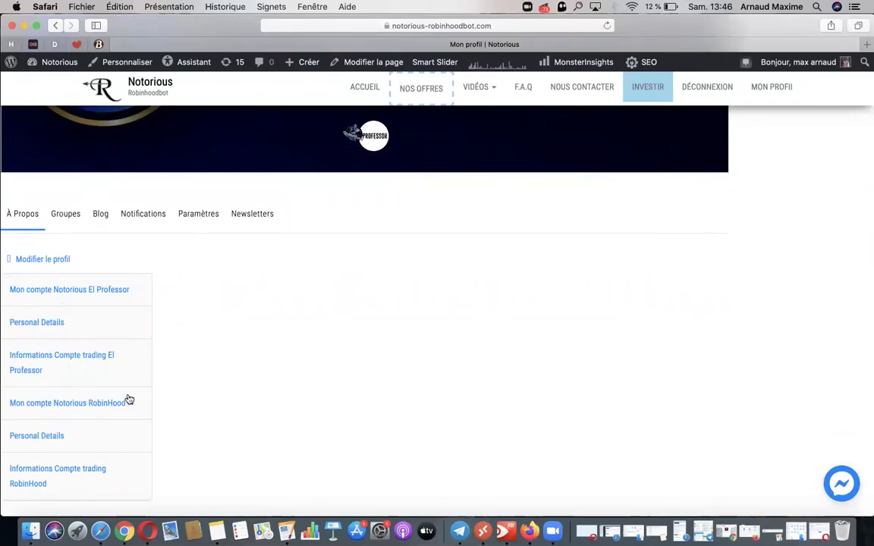
# View the El Professor group page from the profile's groups.
pyautogui.click(62, 220)
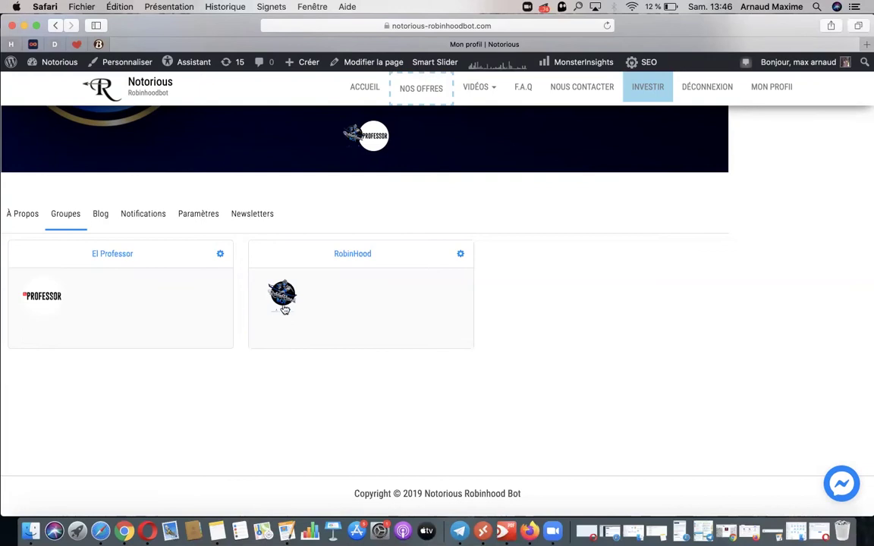
pyautogui.click(46, 305)
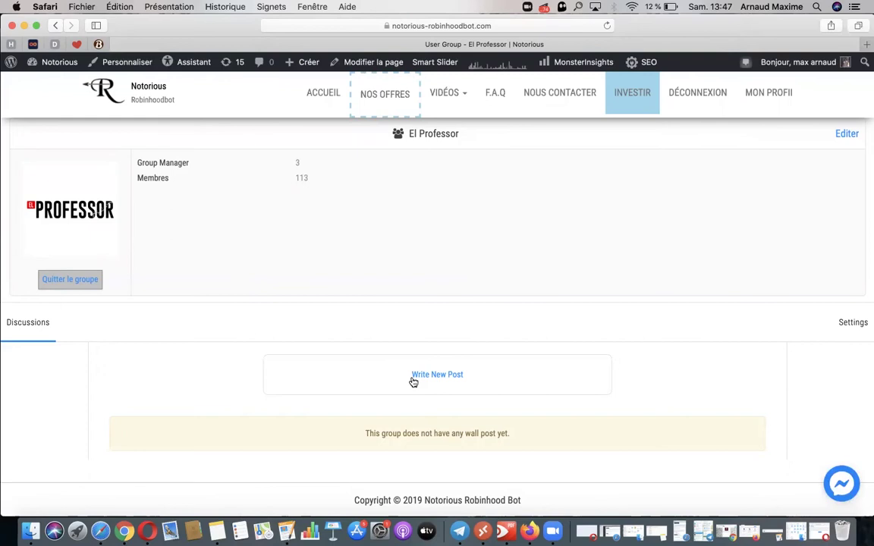
pyautogui.scroll(1, 181, 302)
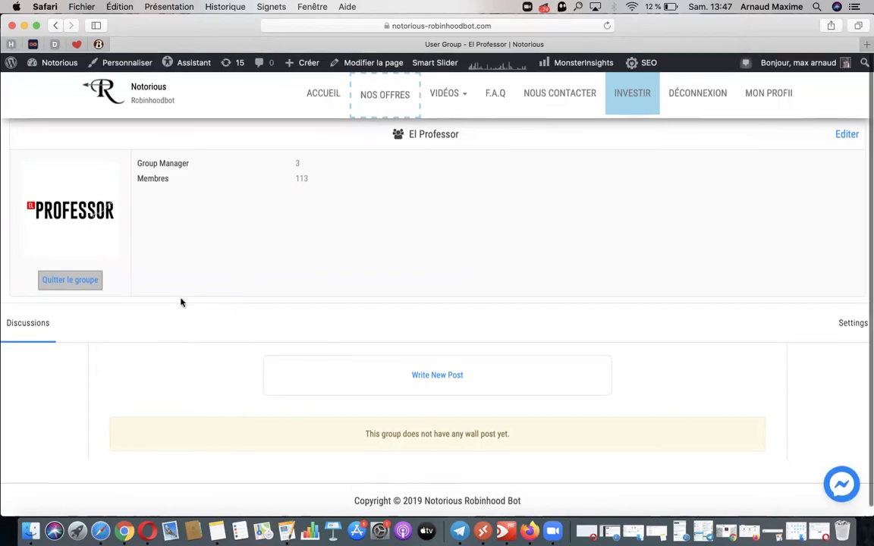
# Bring up the leave-group confirmation for El Professor, decline it and return to the profile's groups.
pyautogui.click(66, 286)
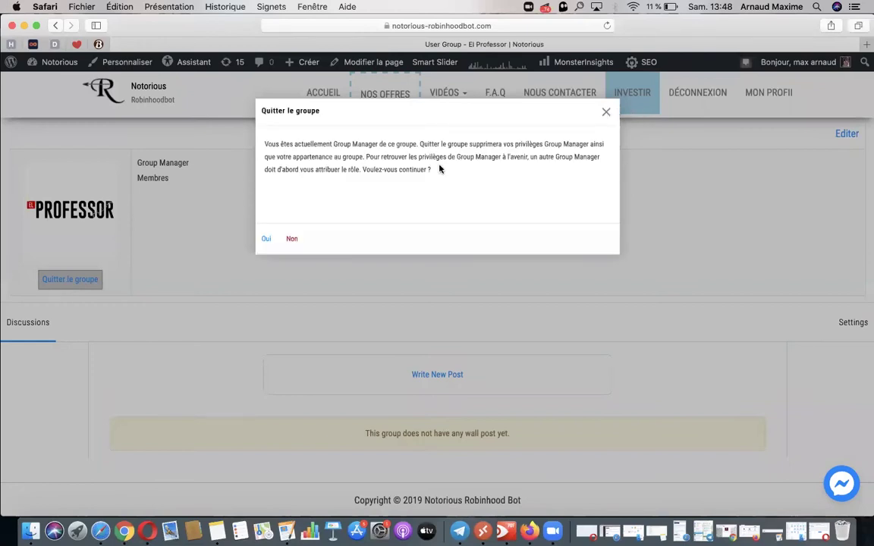
pyautogui.click(296, 241)
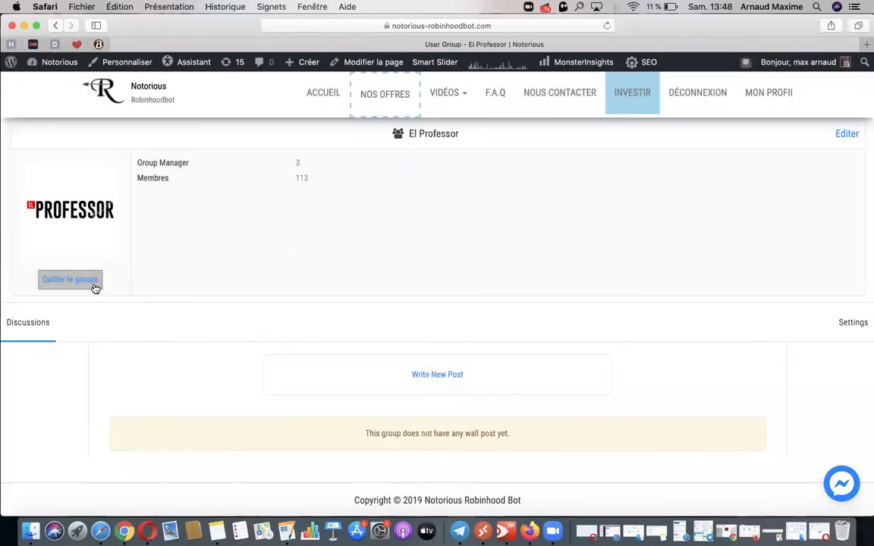
pyautogui.click(55, 25)
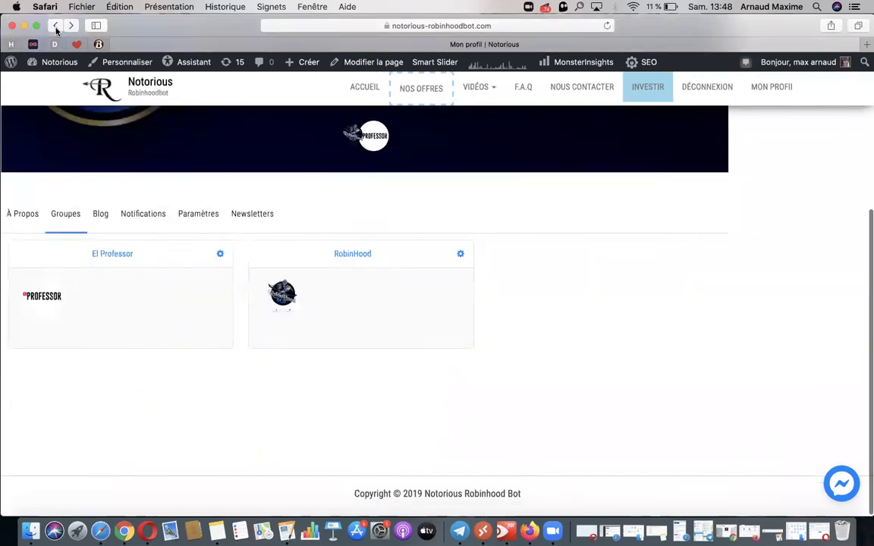
# View the RobinHood group page and return to the profile's groups.
pyautogui.click(299, 300)
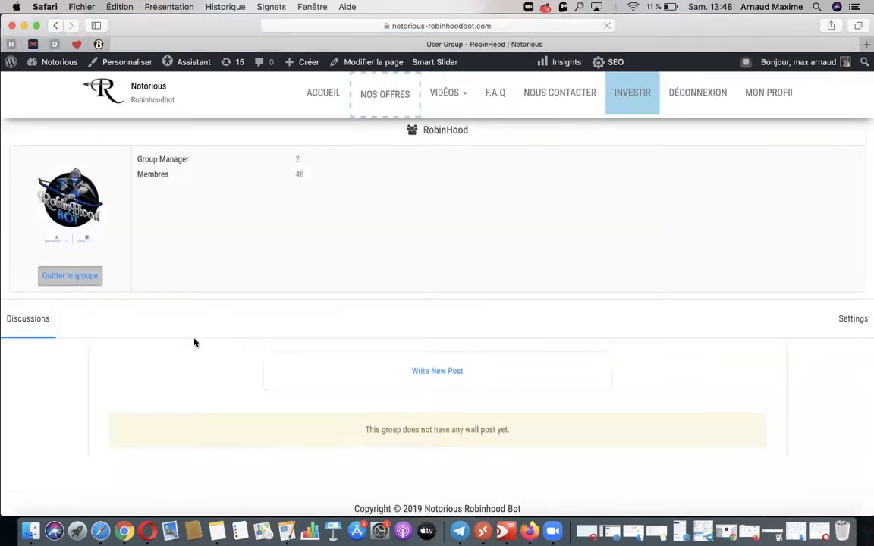
pyautogui.scroll(-1, 337, 326)
pyautogui.scroll(1, 337, 326)
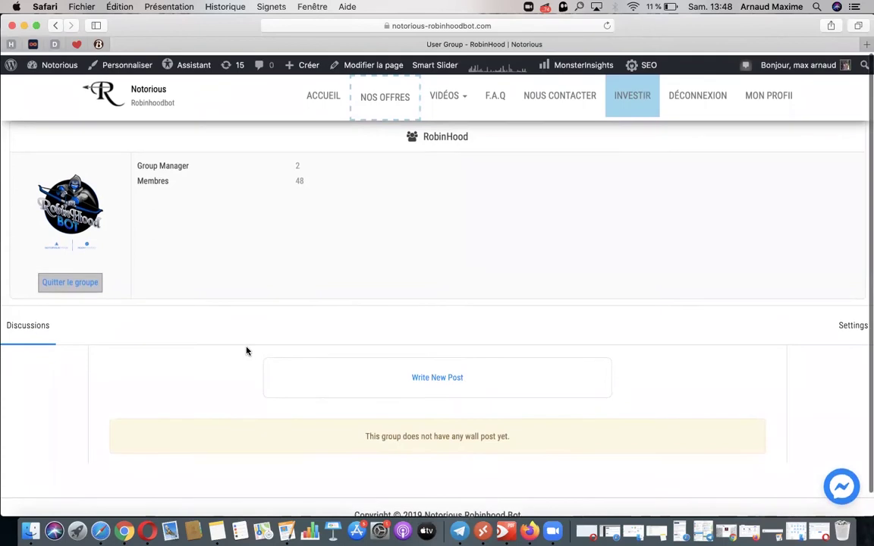
pyautogui.click(57, 27)
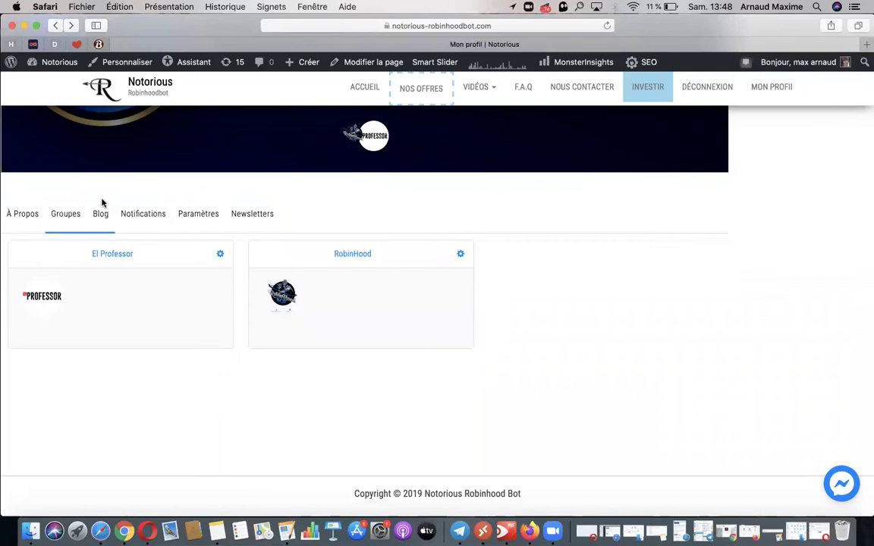
# Review the profile's blog, notifications and settings sections, including the account details and password change form.
pyautogui.click(103, 216)
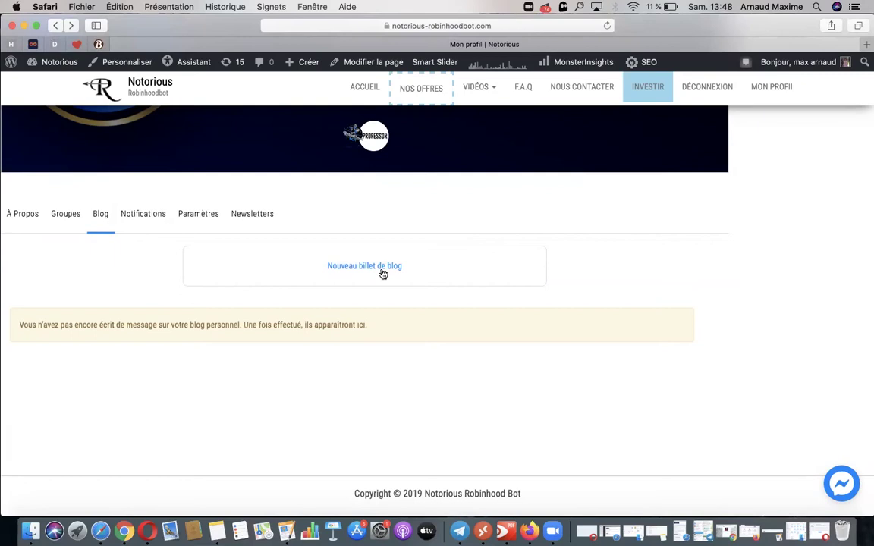
pyautogui.click(142, 214)
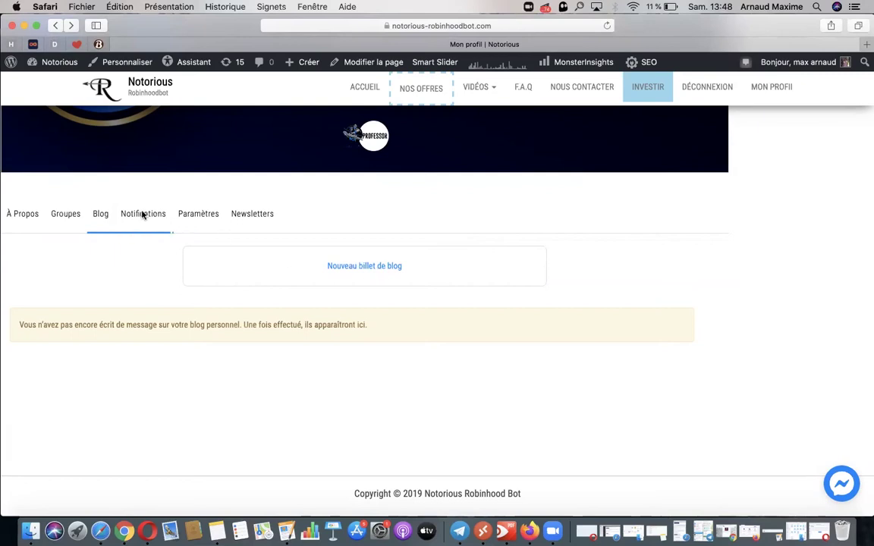
pyautogui.click(198, 220)
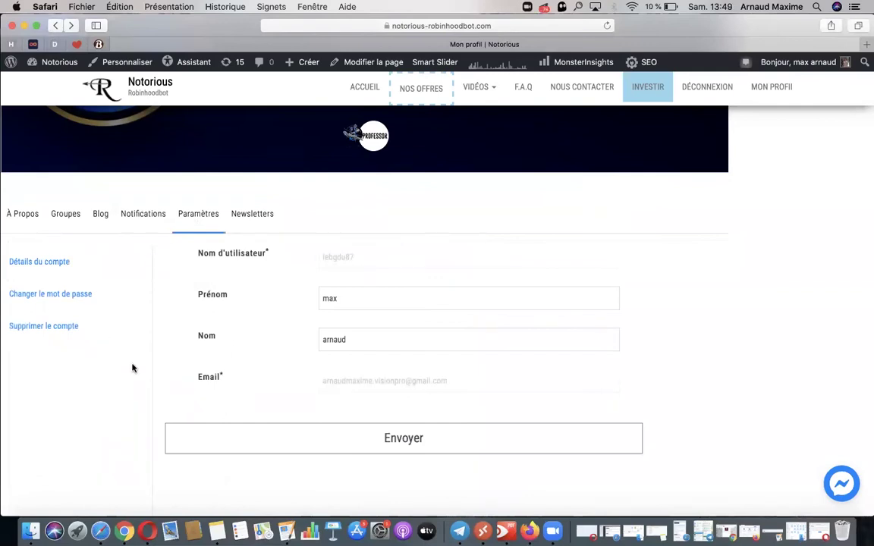
pyautogui.click(67, 263)
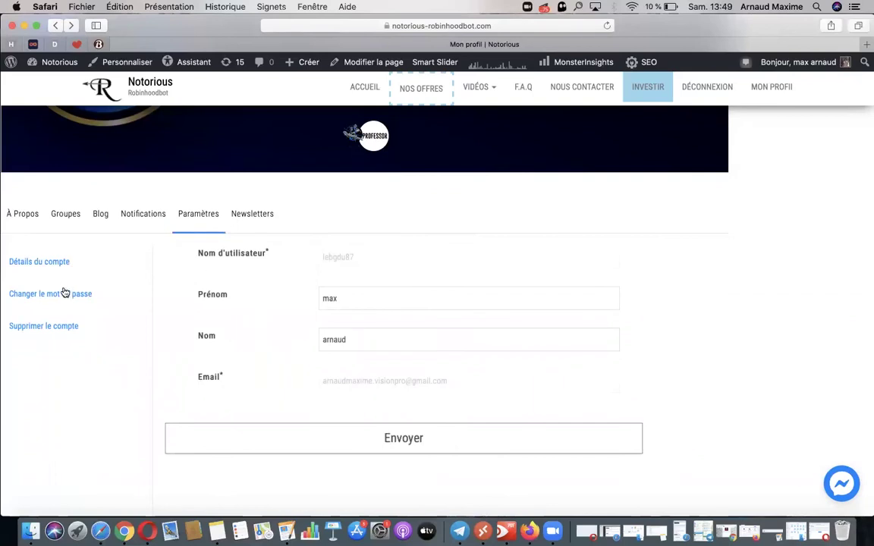
pyautogui.click(65, 293)
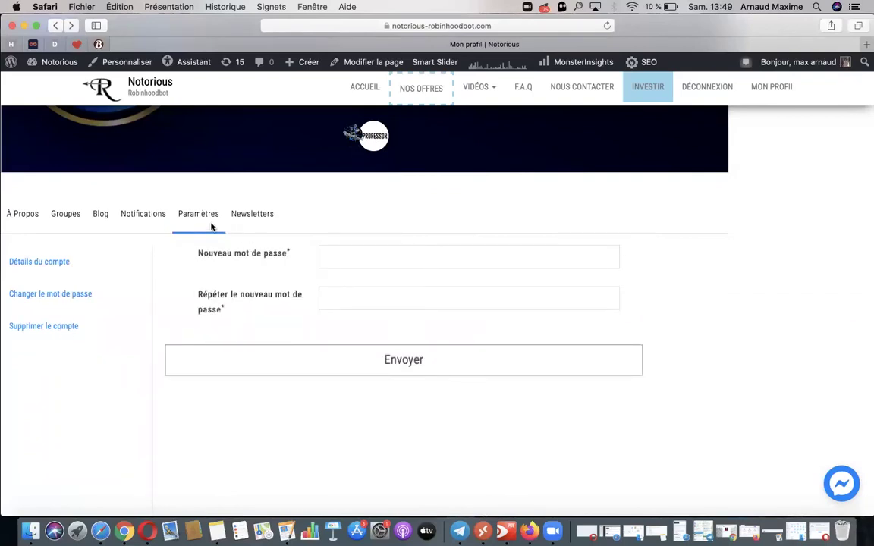
# View the profile's newsletters section and the profile header with its group badges.
pyautogui.click(249, 219)
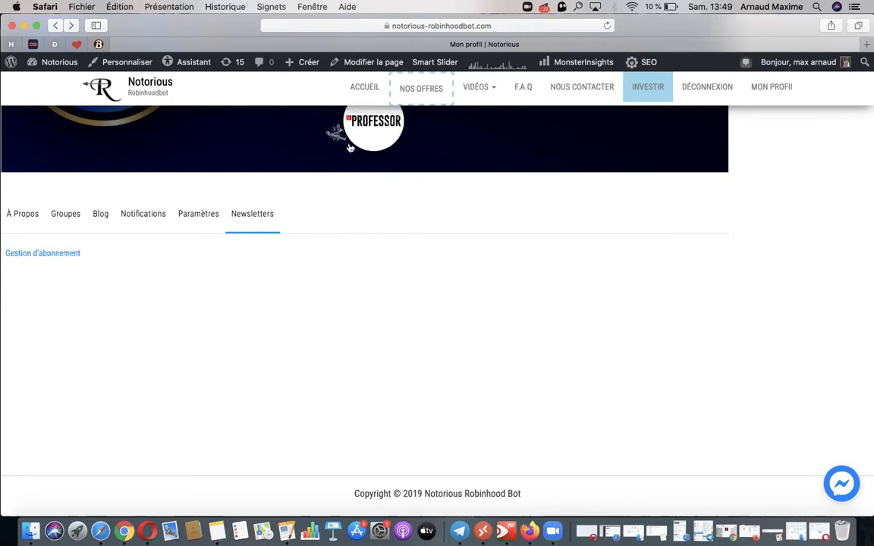
pyautogui.scroll(2, 343, 219)
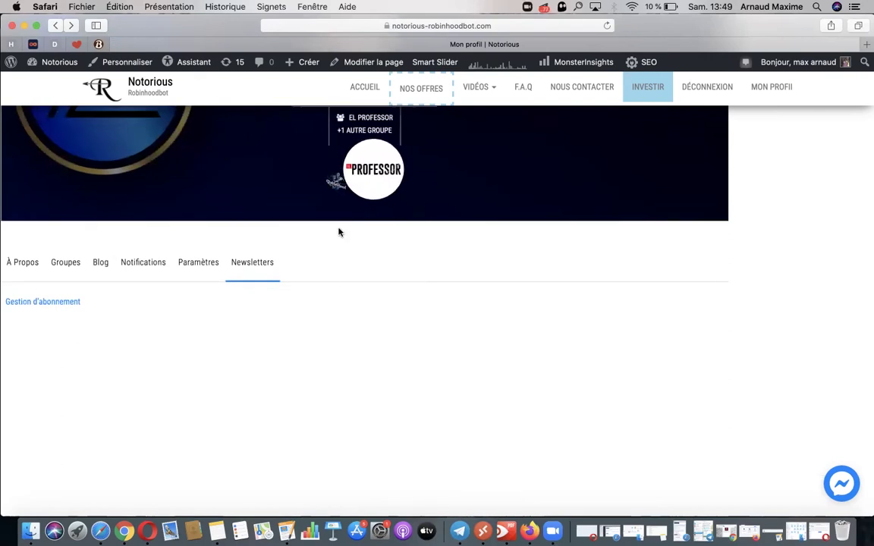
pyautogui.scroll(5, 337, 262)
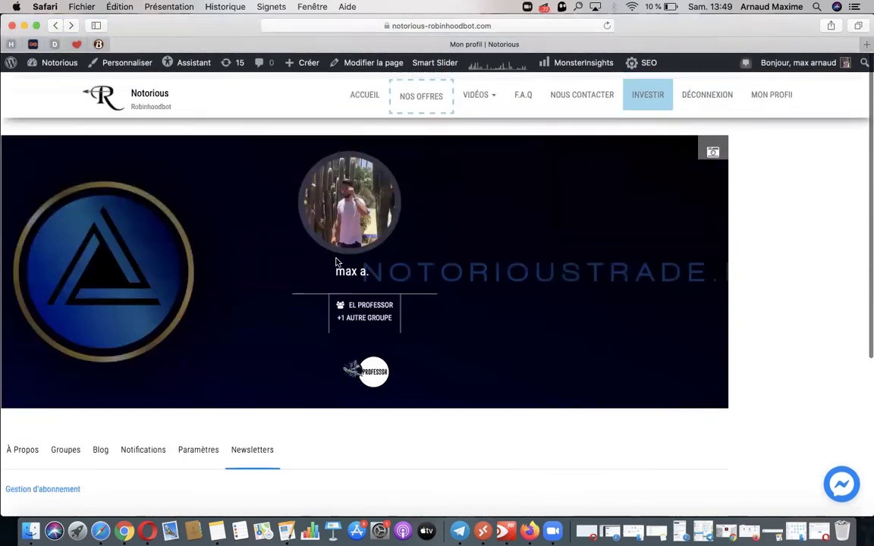
pyautogui.moveTo(387, 220)
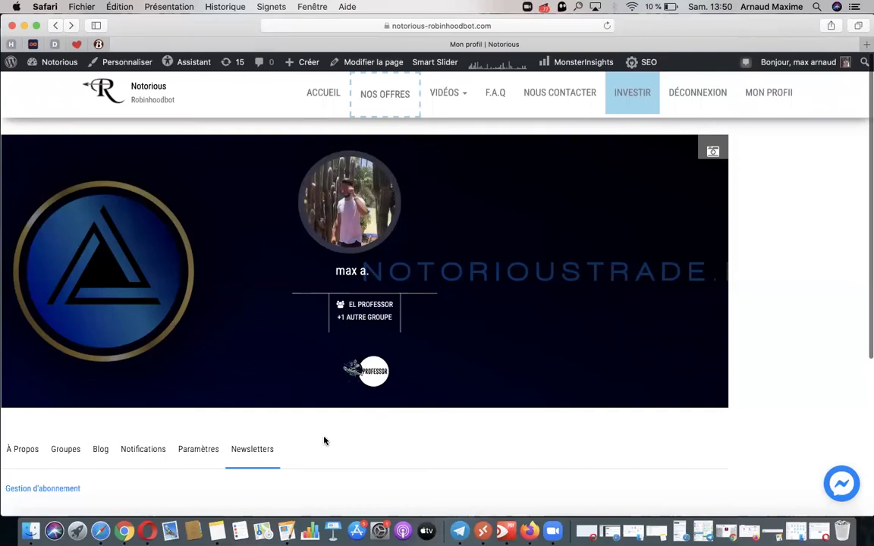
pyautogui.scroll(-5, 324, 441)
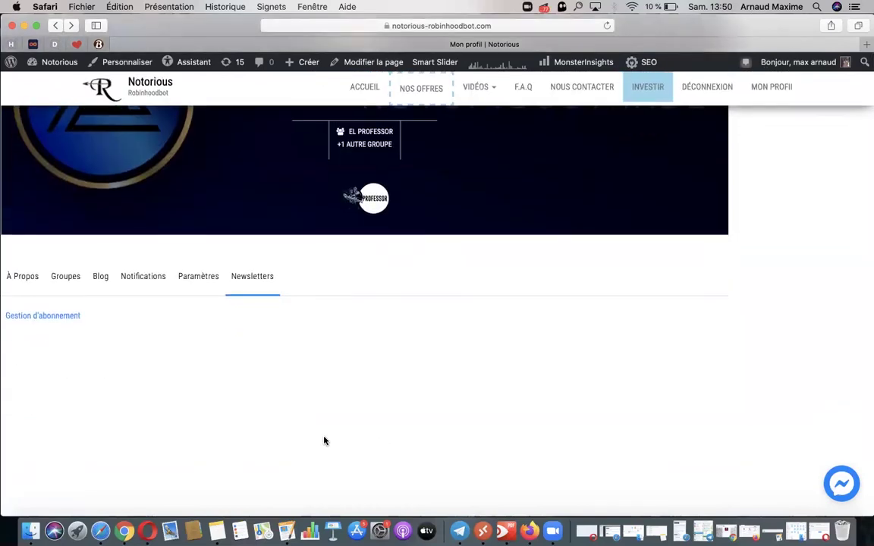
pyautogui.scroll(2, 324, 441)
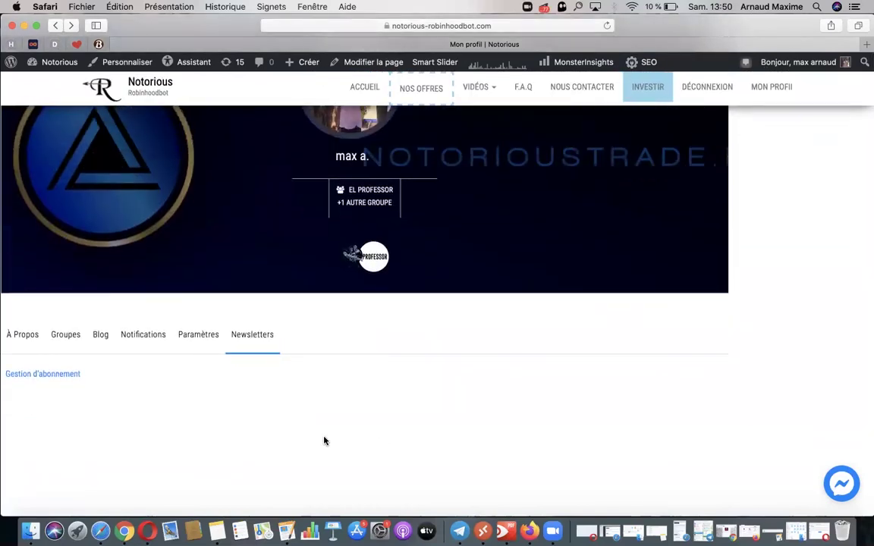
# Open the profile's blog section.
pyautogui.click(101, 335)
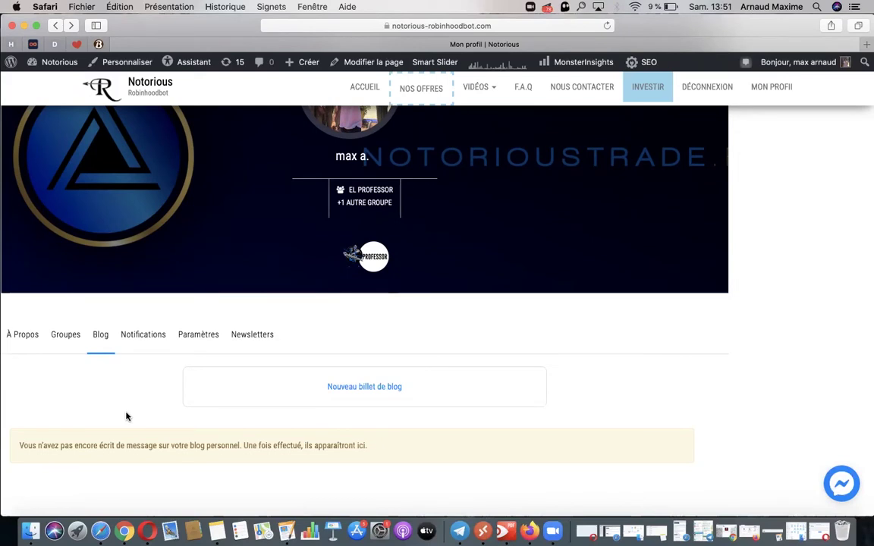
pyautogui.click(346, 387)
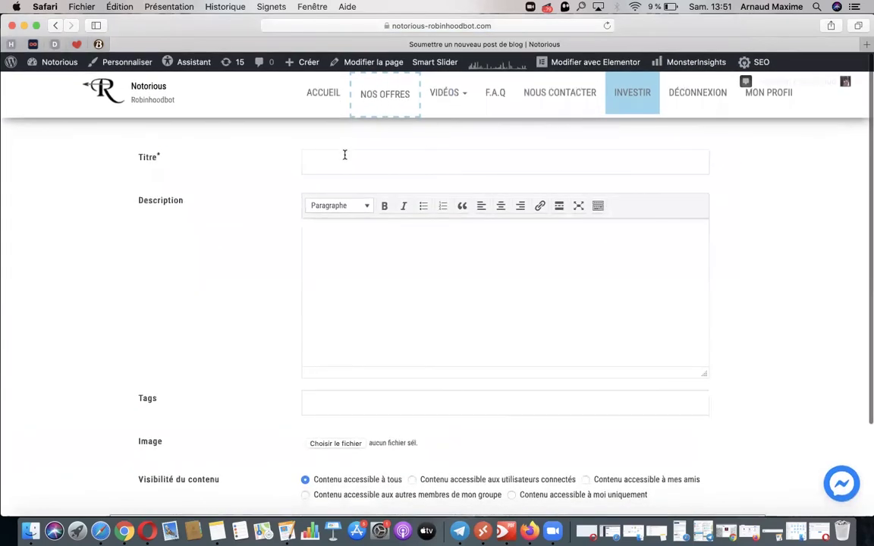
pyautogui.click(342, 157)
pyautogui.write('1')
pyautogui.press('BackSpace')
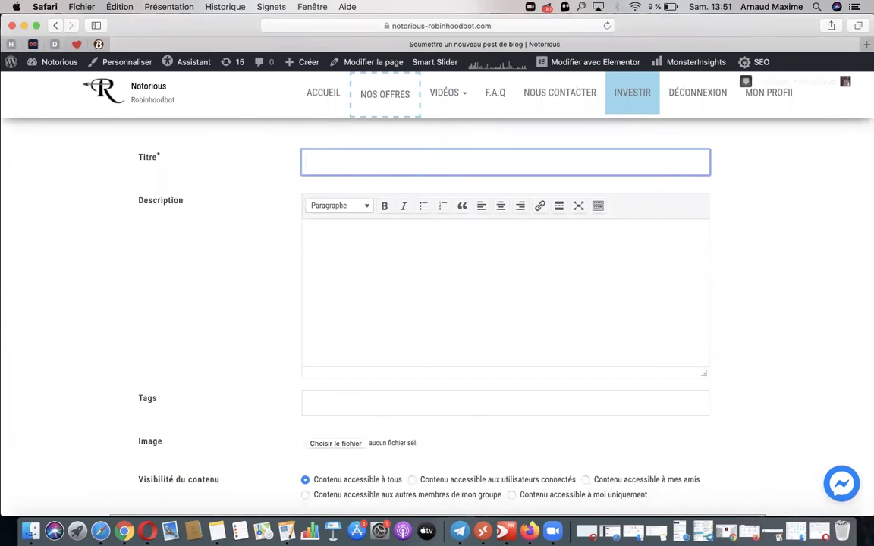
pyautogui.click(59, 29)
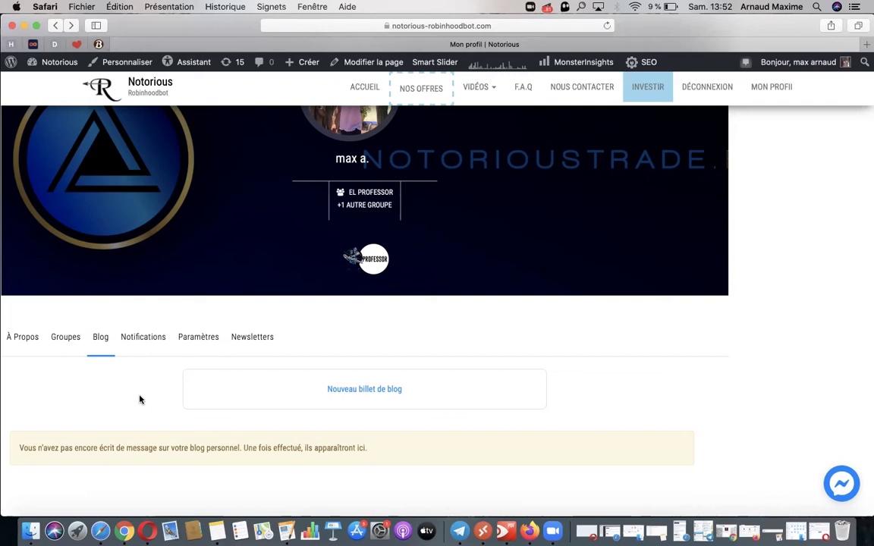
# Start a new blog post and give it the title "Déclaration 110%".
pyautogui.click(384, 395)
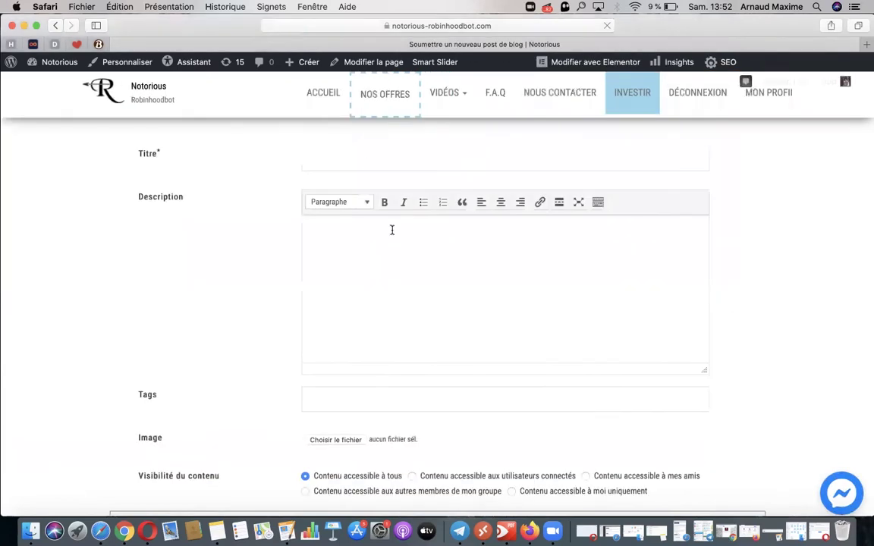
pyautogui.click(359, 157)
pyautogui.write('Declaration')
pyautogui.press('BackSpace')
pyautogui.press('BackSpace')
pyautogui.press('BackSpace')
pyautogui.press('BackSpace')
pyautogui.press('BackSpace')
pyautogui.press('BackSpace')
pyautogui.press('BackSpace')
pyautogui.press('BackSpace')
pyautogui.press('BackSpace')
pyautogui.press('BackSpace')
pyautogui.press('BackSpace')
pyautogui.write('éclaratio')
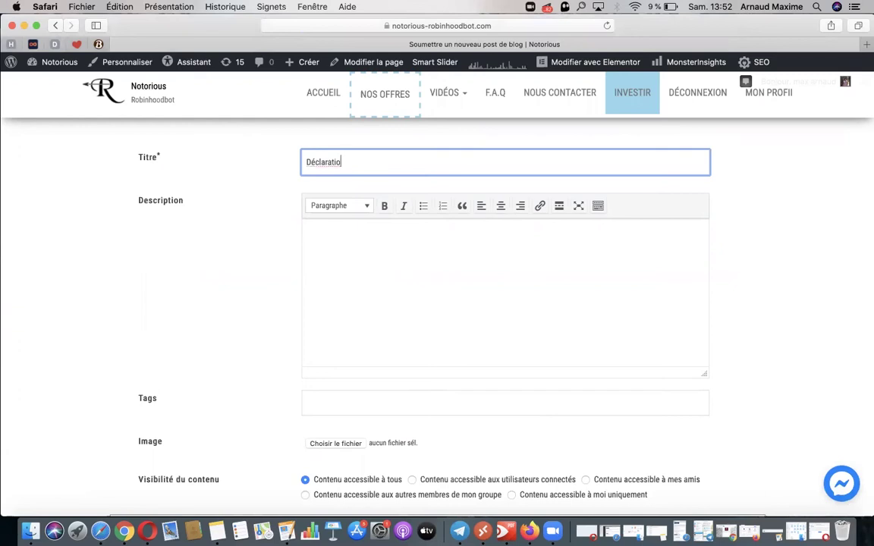
pyautogui.write('n 110%')
# Enter NOM, PRENOM and DEPOT on separate lines in the post's description.
pyautogui.click(383, 249)
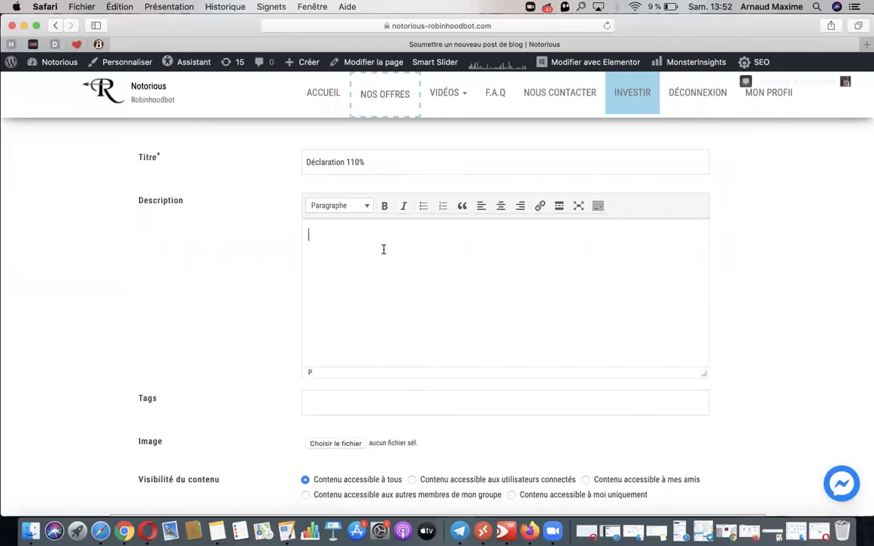
pyautogui.write('NOM')
pyautogui.press('Return')
pyautogui.write('PRENOM')
pyautogui.press('Return')
pyautogui.write('SOMM')
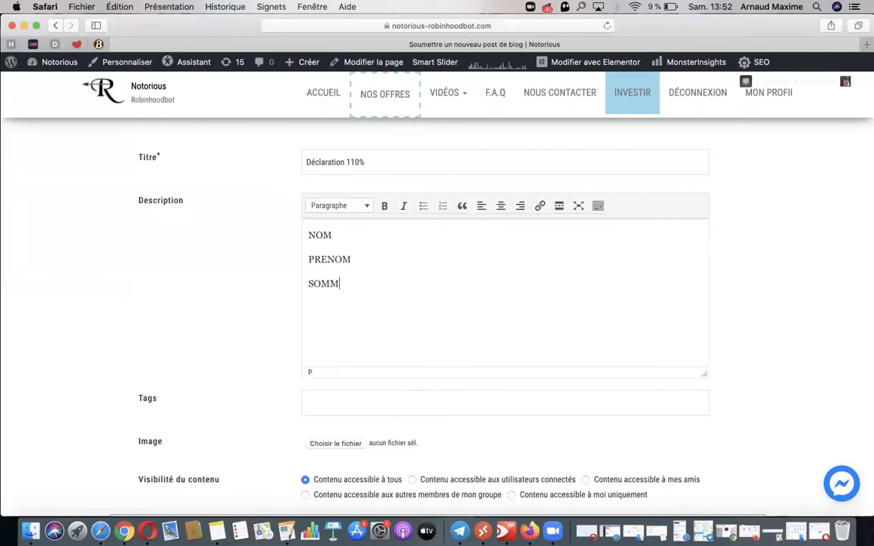
pyautogui.write('E DEPOS')
pyautogui.press('BackSpace')
pyautogui.press('BackSpace')
pyautogui.press('BackSpace')
pyautogui.press('BackSpace')
pyautogui.press('BackSpace')
pyautogui.press('BackSpace')
pyautogui.press('BackSpace')
pyautogui.press('BackSpace')
pyautogui.press('BackSpace')
pyautogui.press('BackSpace')
pyautogui.press('BackSpace')
pyautogui.write('DEPOT')
pyautogui.press('Return')
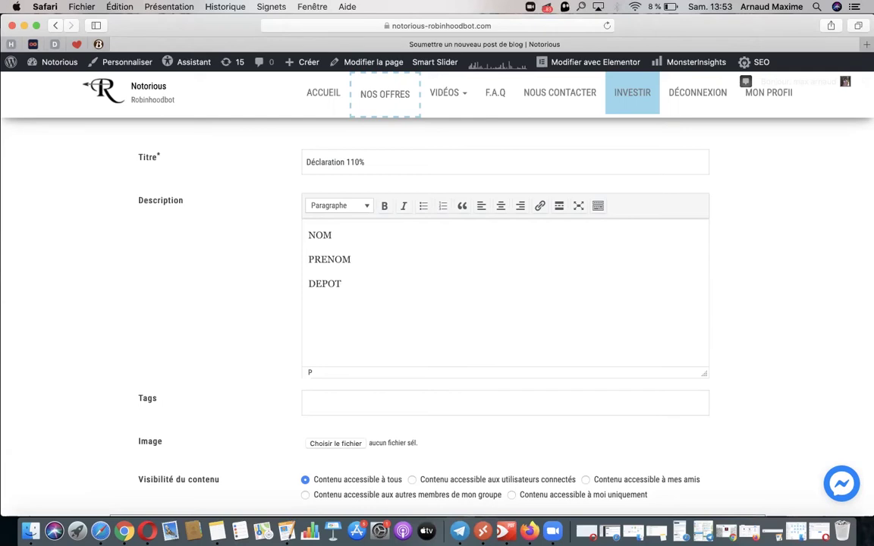
# Add the lines "COMBIEN A FINI MON COMPTE" and "DEPOT ACTUEL" to the post's description.
pyautogui.write('COMBIEN A FI')
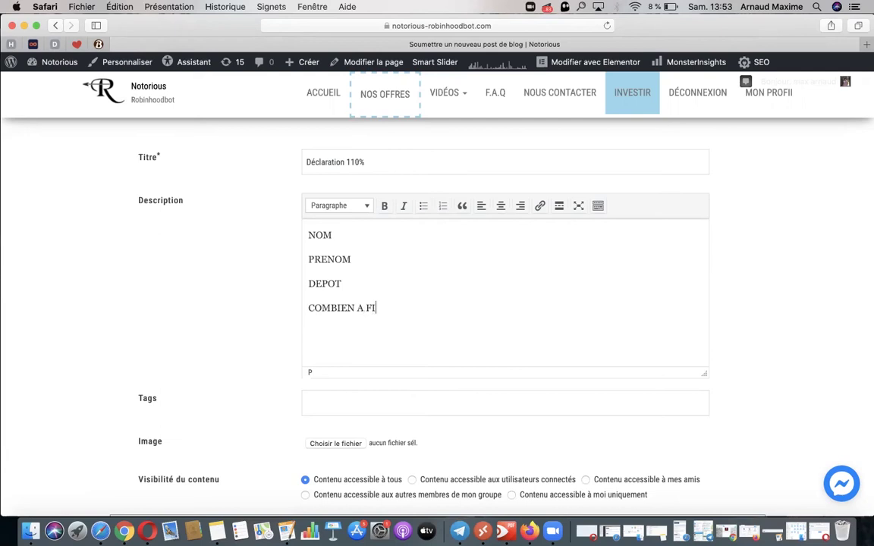
pyautogui.write('NI MON COMPTE')
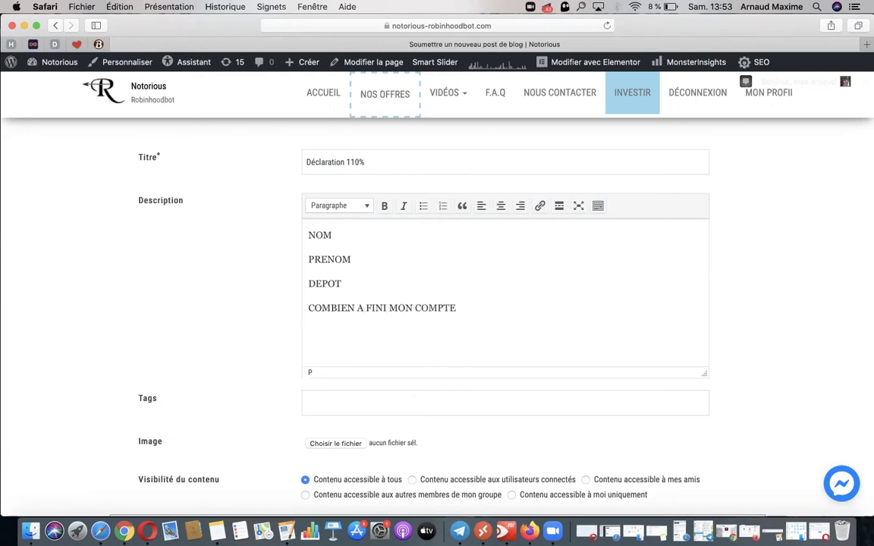
pyautogui.press('Return')
pyautogui.write('DEPOT ACTUEL')
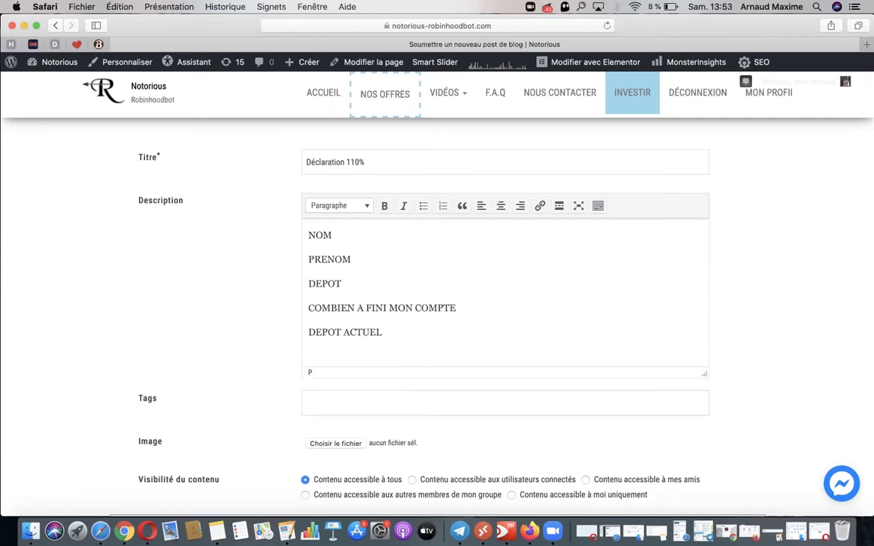
# Tag the blog post with "110%".
pyautogui.click(338, 396)
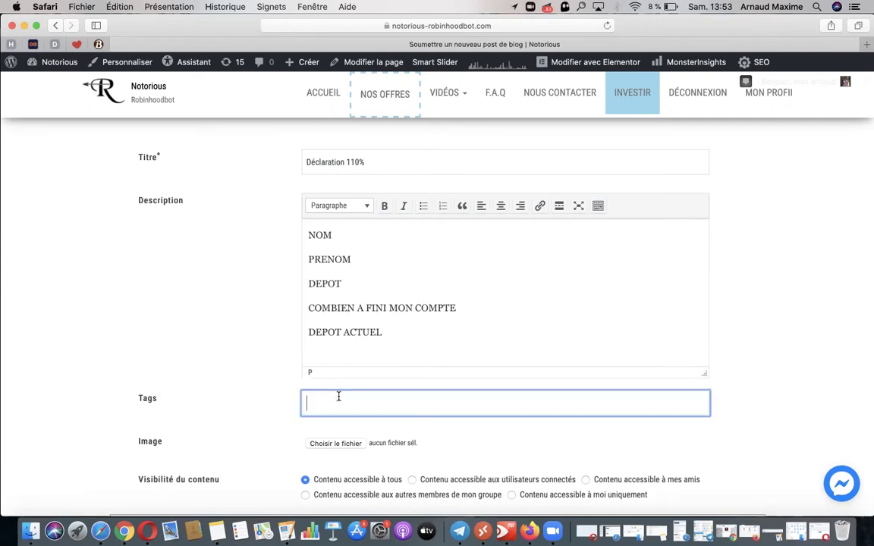
pyautogui.write('110%')
pyautogui.click(283, 425)
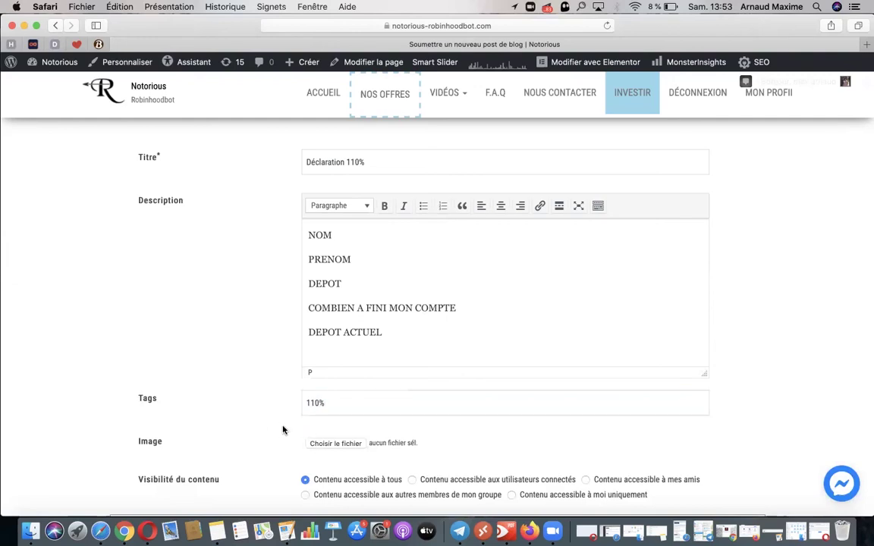
pyautogui.scroll(-2, 284, 428)
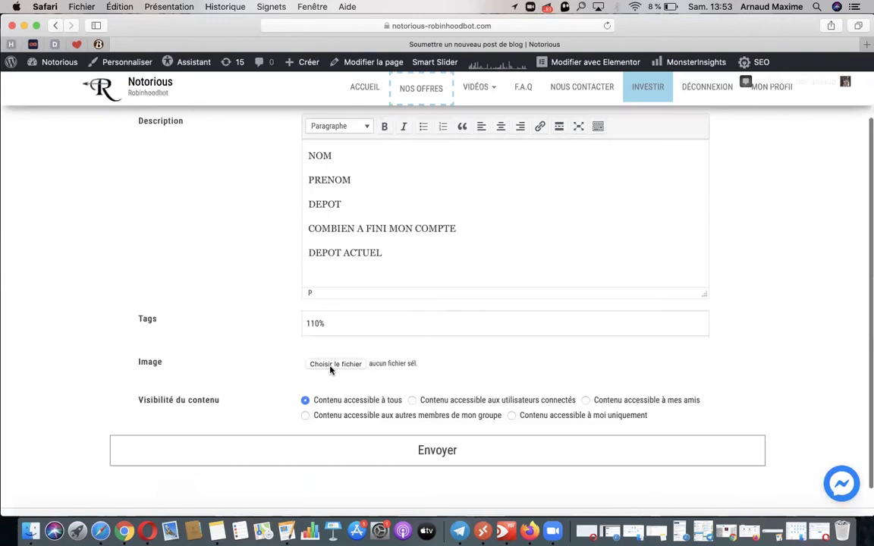
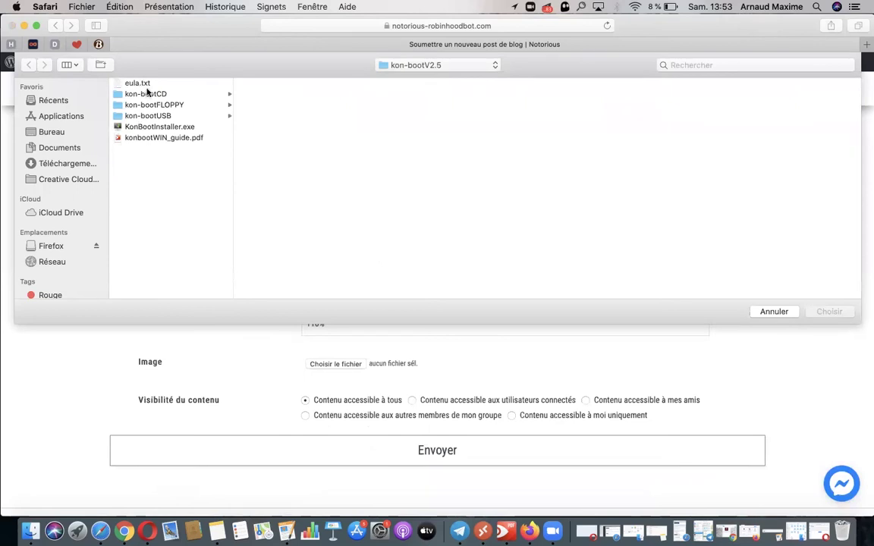
# Attach "02.2020 Etat de paiement des cotisations.pdf" from the Bureau folder as the post's image and set the visibility to "Contenu accessible à mes amis".
pyautogui.click(53, 132)
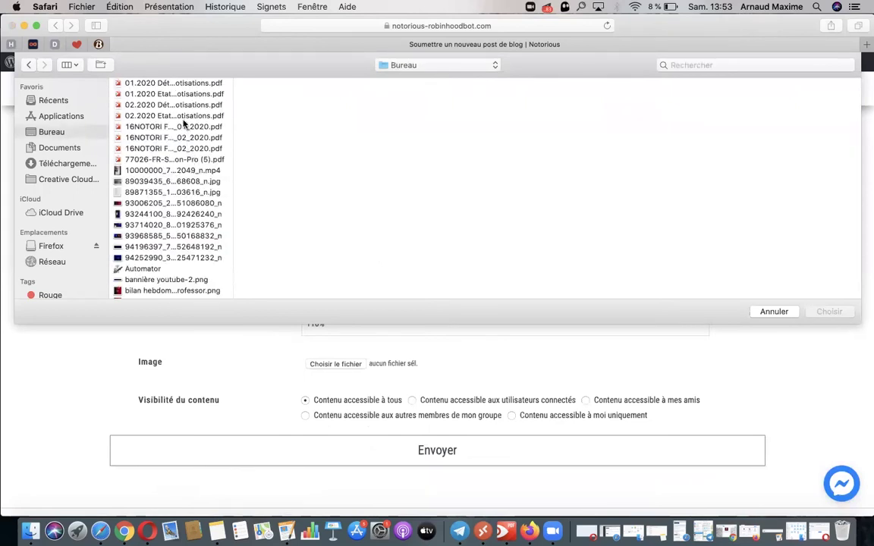
pyautogui.doubleClick(164, 106)
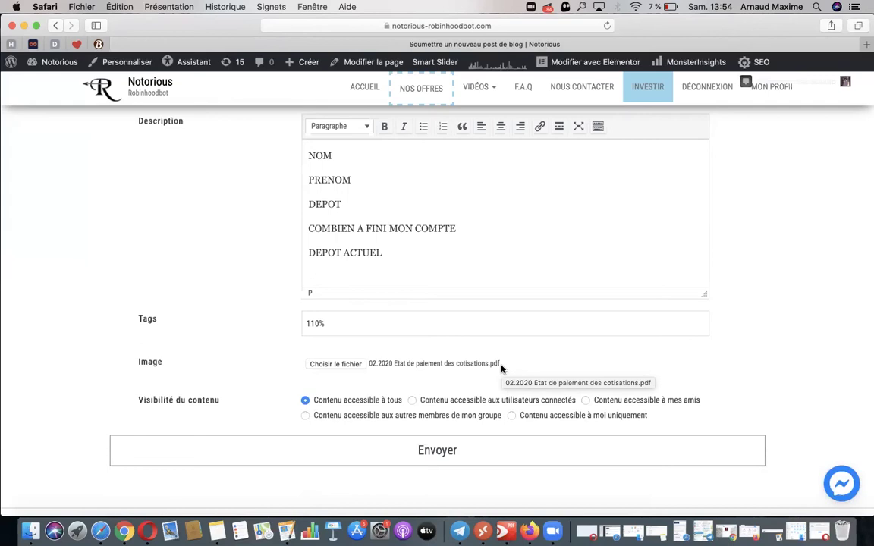
pyautogui.click(512, 415)
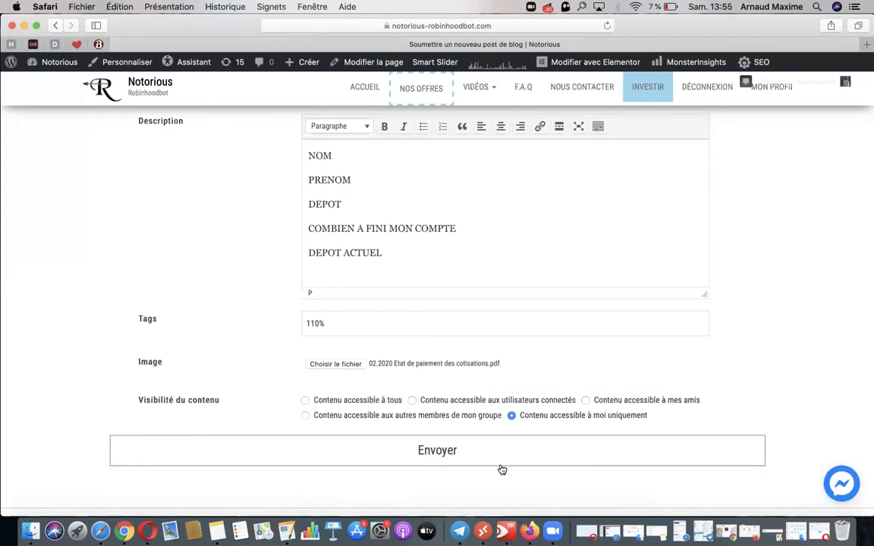
pyautogui.click(586, 401)
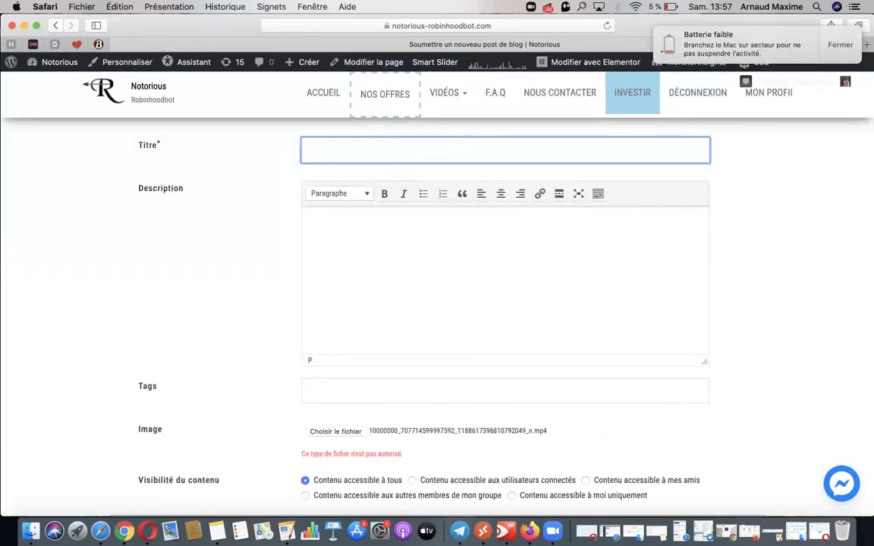
# Give the new blog post the title "Gains du mois".
pyautogui.scroll(2, 313, 256)
pyautogui.write('Gains du mois')
# Enter DEPOT, NOM, PRENOM and GAINS DU MOIS on separate lines in the post's description.
pyautogui.click(365, 260)
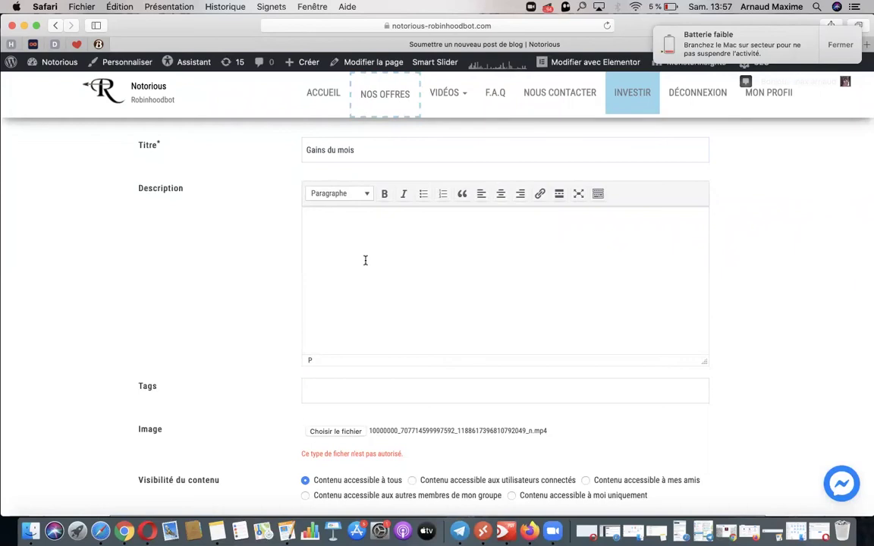
pyautogui.write('DEPOT')
pyautogui.press('Return')
pyautogui.write('NOM PRE')
pyautogui.write('NOM')
pyautogui.press('Return')
pyautogui.press('BackSpace')
pyautogui.press('BackSpace')
pyautogui.press('BackSpace')
pyautogui.press('BackSpace')
pyautogui.press('BackSpace')
pyautogui.press('BackSpace')
pyautogui.press('BackSpace')
pyautogui.press('BackSpace')
pyautogui.press('Return')
pyautogui.write('PRENOM')
pyautogui.press('Return')
pyautogui.write('GAINS DU MOIS')
pyautogui.click(385, 227)
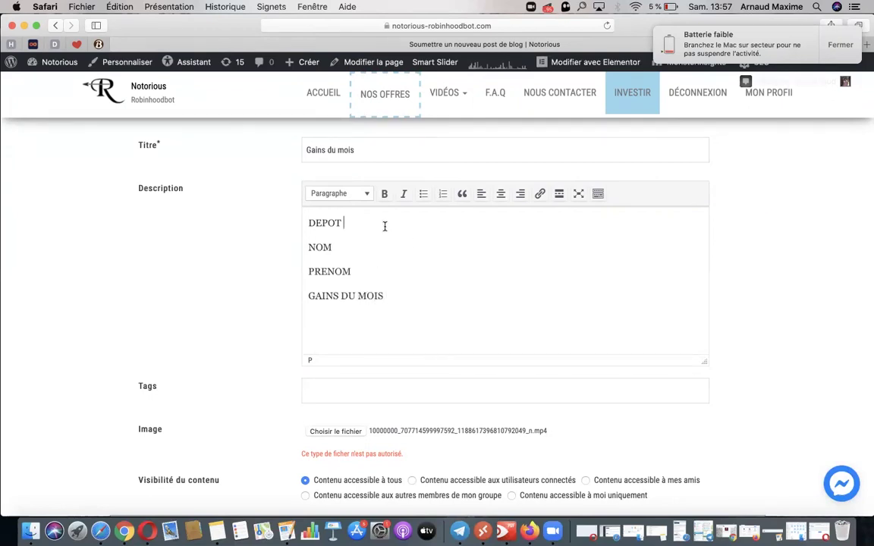
pyautogui.click(371, 244)
pyautogui.click(373, 269)
pyautogui.click(408, 297)
# Tag the "Gains du mois" post with "GAINS".
pyautogui.click(342, 391)
pyautogui.write('GAINS')
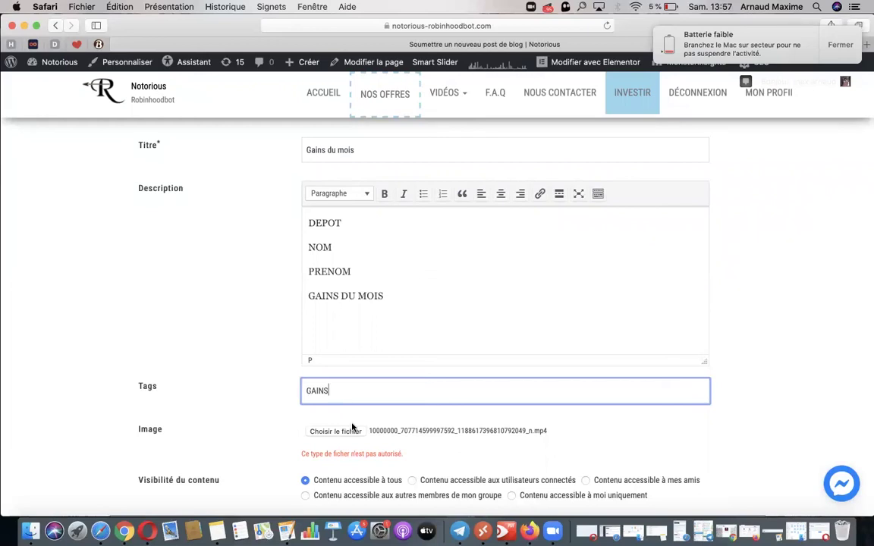
pyautogui.scroll(-3, 352, 427)
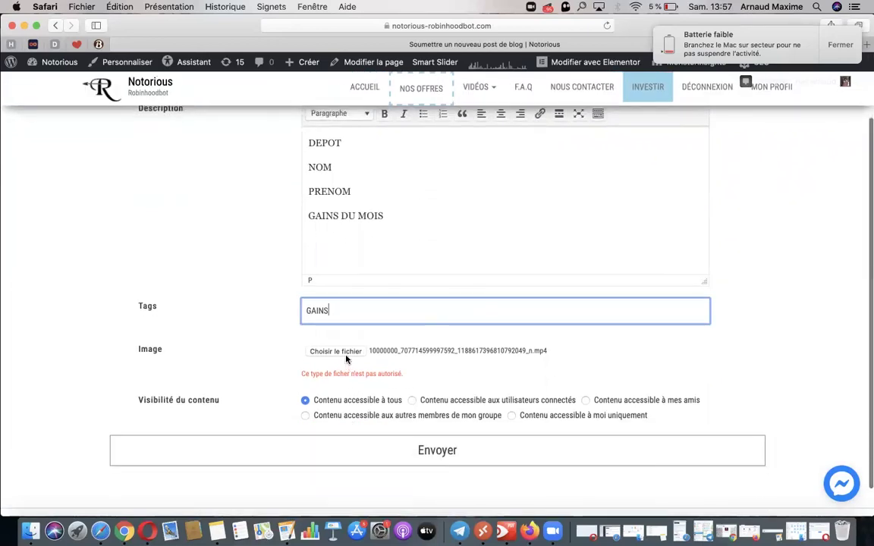
pyautogui.click(343, 353)
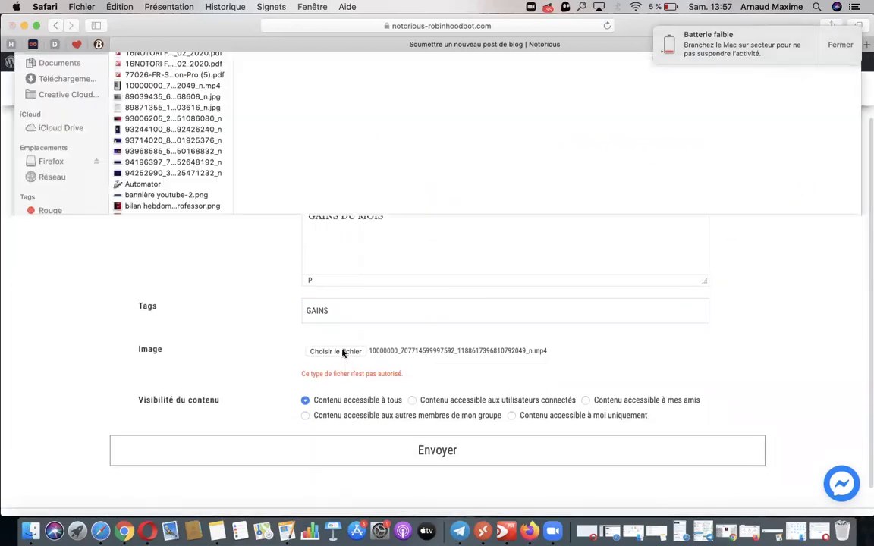
pyautogui.click(586, 312)
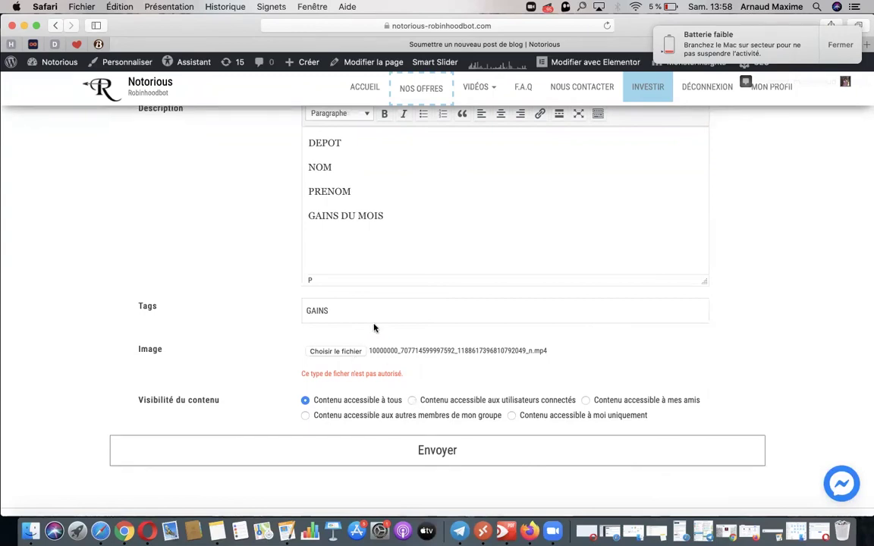
pyautogui.scroll(3, 335, 334)
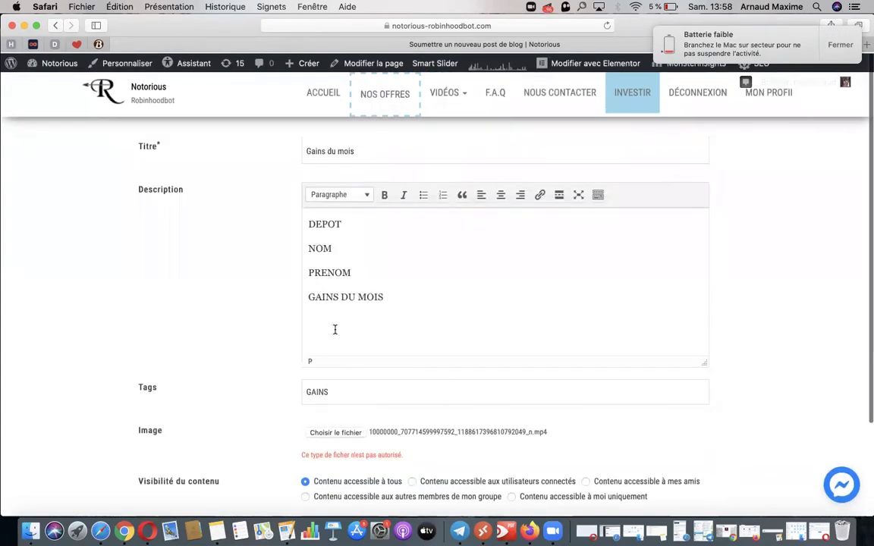
pyautogui.scroll(-3, 335, 332)
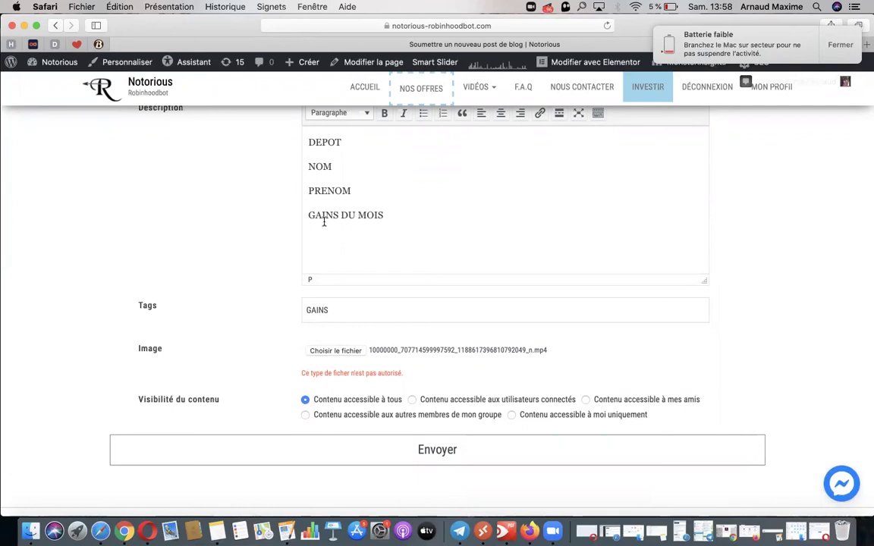
# Replace the whole description of the post with "DEUXIEME PHOTO GAINS".
pyautogui.moveTo(396, 215); pyautogui.dragTo(289, 134)
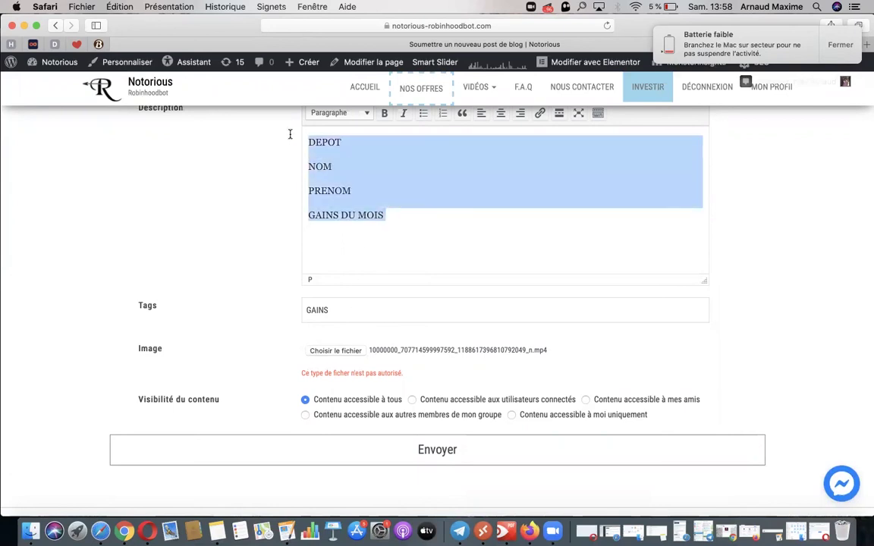
pyautogui.press('BackSpace')
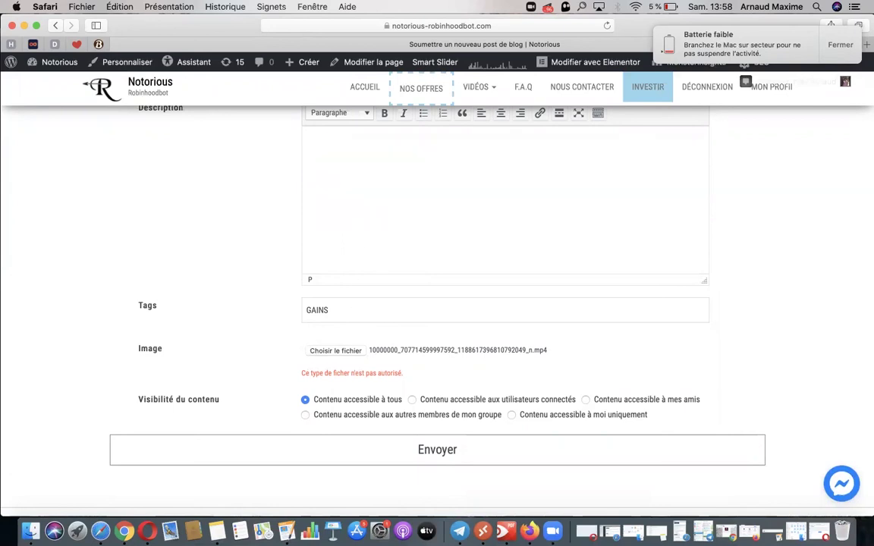
pyautogui.write('DEUXIEME PHON')
pyautogui.press('BackSpace')
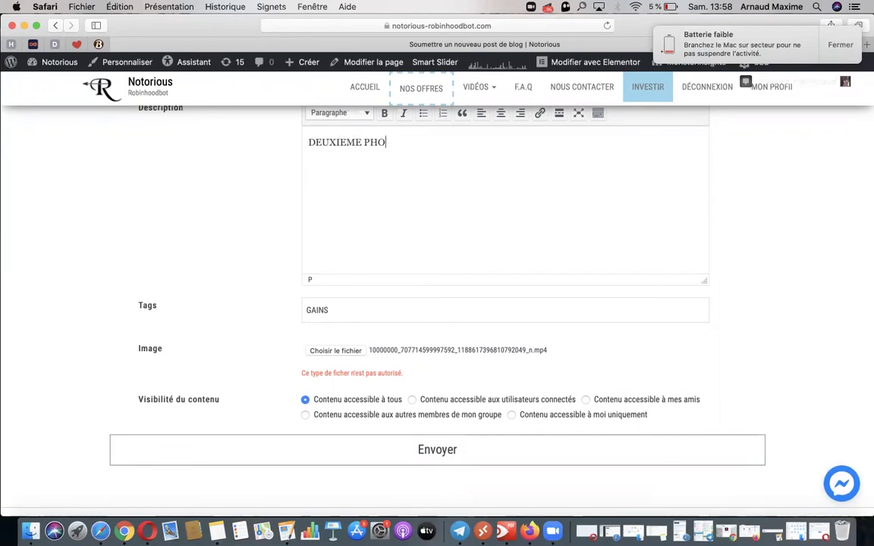
pyautogui.write('TO GAINS')
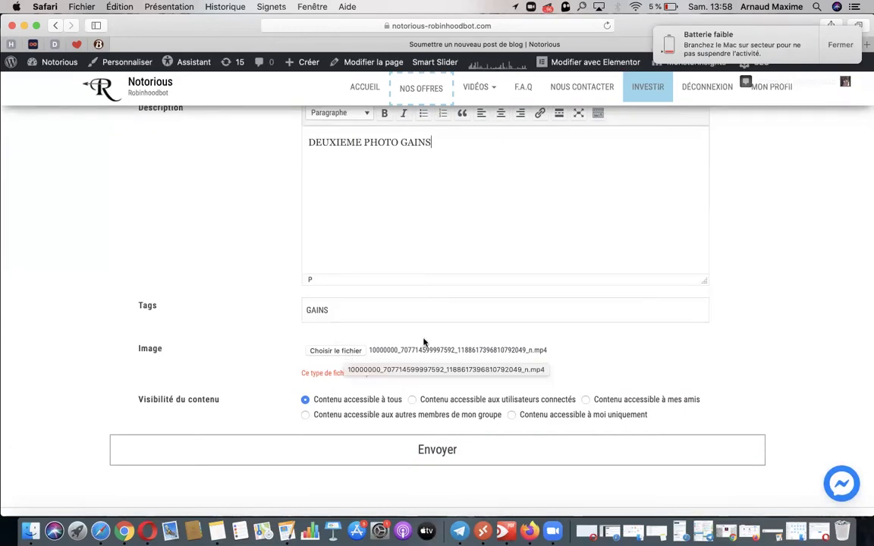
# Set the visibility of the "Gains du mois" post to "Contenu accessible à moi uniquement".
pyautogui.scroll(2, 530, 349)
pyautogui.scroll(-3, 530, 347)
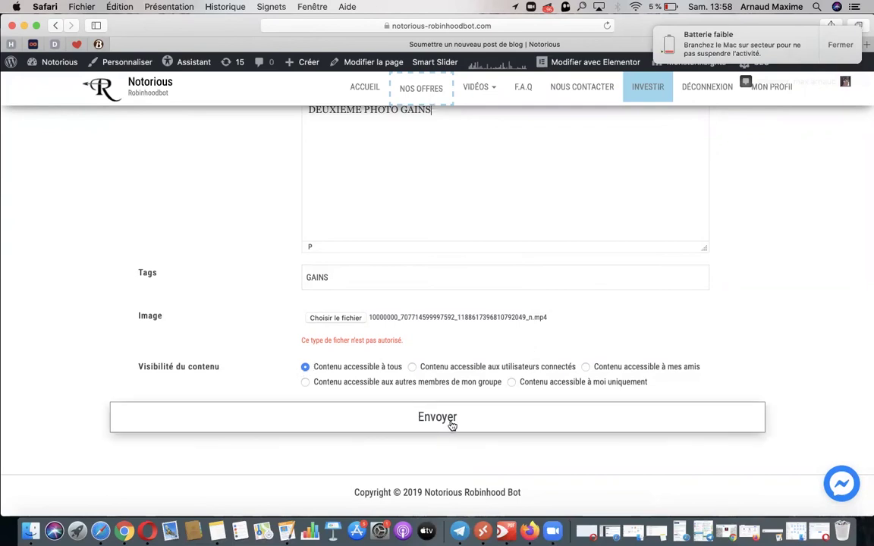
pyautogui.click(512, 384)
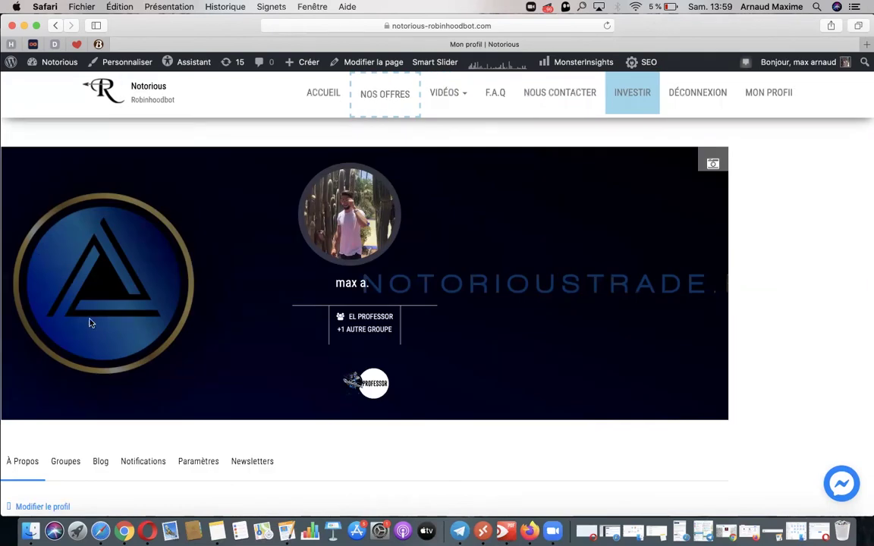
# Show the Blog section of the member profile.
pyautogui.scroll(-3, 103, 342)
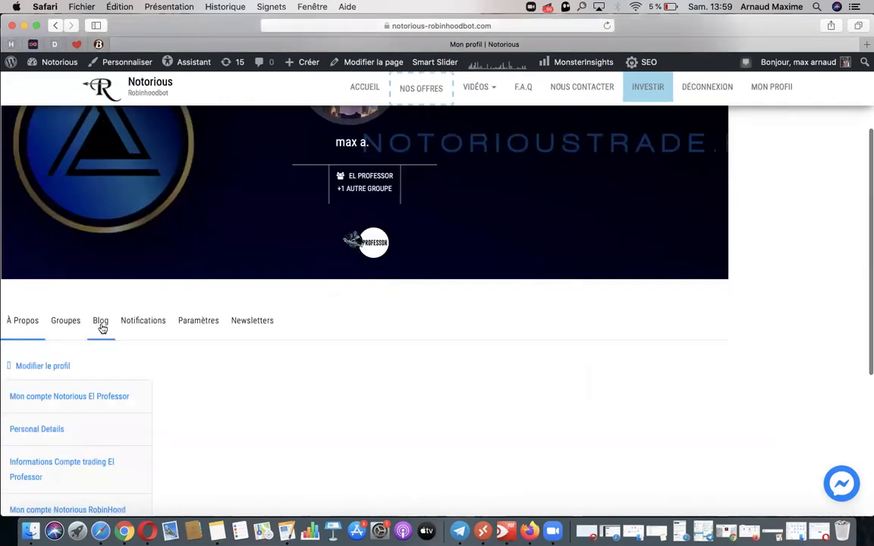
pyautogui.click(101, 322)
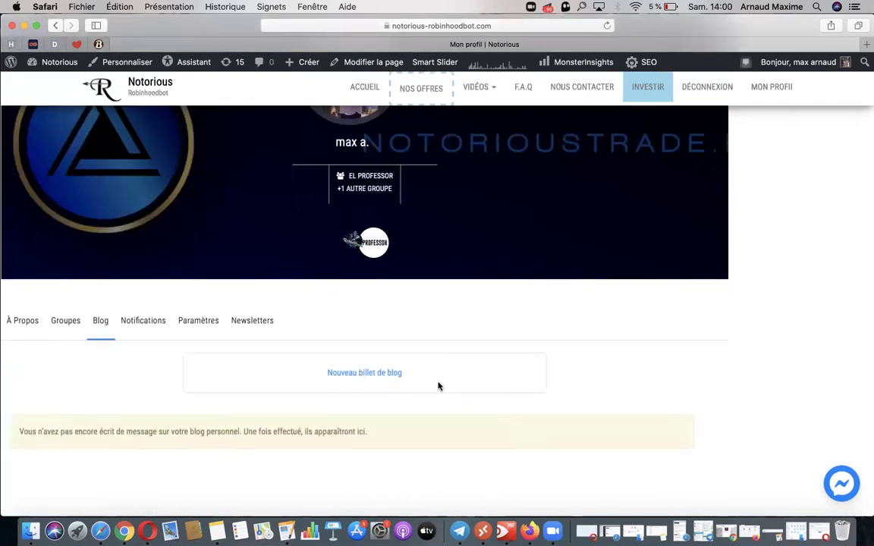